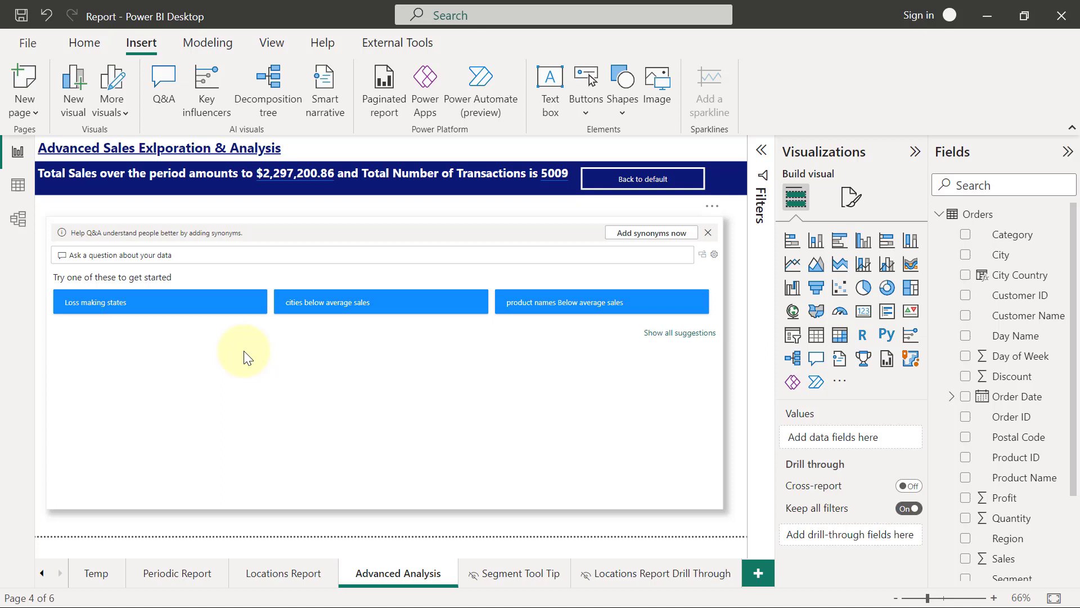
- Ask the Q&A visual "show me sales by region as donut"
{"action": "left_click", "coordinate": [124, 253]}
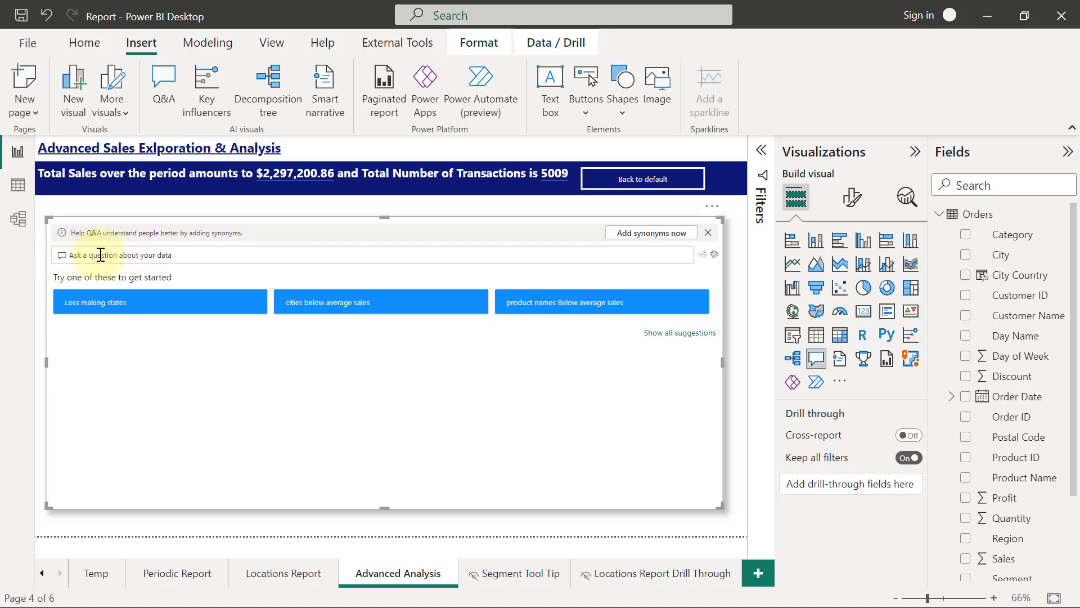
{"action": "type", "text": "show me sales by region"}
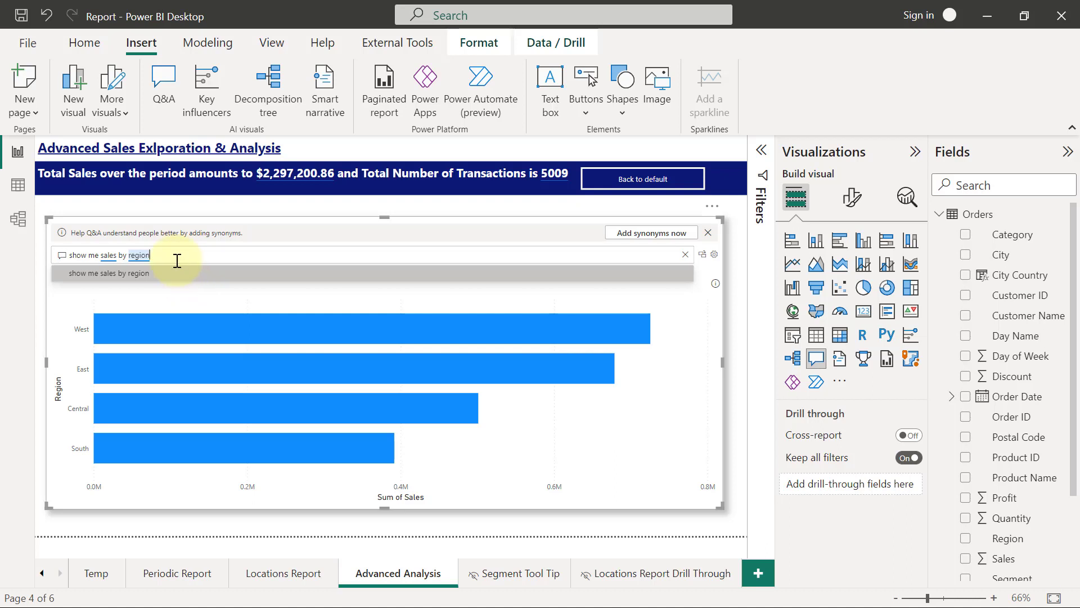
{"action": "type", "text": "as donut"}
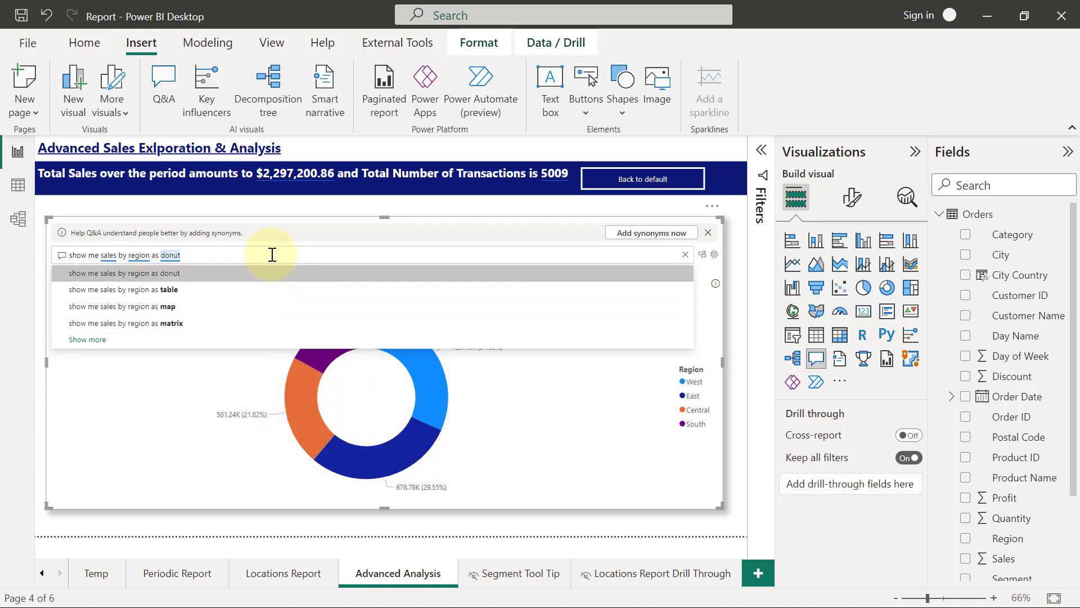
- Clear the sales-by-region question from the Q&A visual and run the suggested question "Loss making states" instead
{"action": "key", "text": "BackSpace"}
{"action": "key", "text": "BackSpace"}
{"action": "key", "text": "BackSpace"}
{"action": "key", "text": "BackSpace"}
{"action": "key", "text": "BackSpace"}
{"action": "key", "text": "BackSpace"}
{"action": "key", "text": "BackSpace"}
{"action": "key", "text": "BackSpace"}
{"action": "key", "text": "BackSpace"}
{"action": "key", "text": "BackSpace"}
{"action": "key", "text": "BackSpace"}
{"action": "key", "text": "BackSpace"}
{"action": "key", "text": "BackSpace"}
{"action": "key", "text": "BackSpace"}
{"action": "key", "text": "BackSpace"}
{"action": "key", "text": "BackSpace"}
{"action": "key", "text": "BackSpace"}
{"action": "key", "text": "BackSpace"}
{"action": "key", "text": "BackSpace"}
{"action": "key", "text": "BackSpace"}
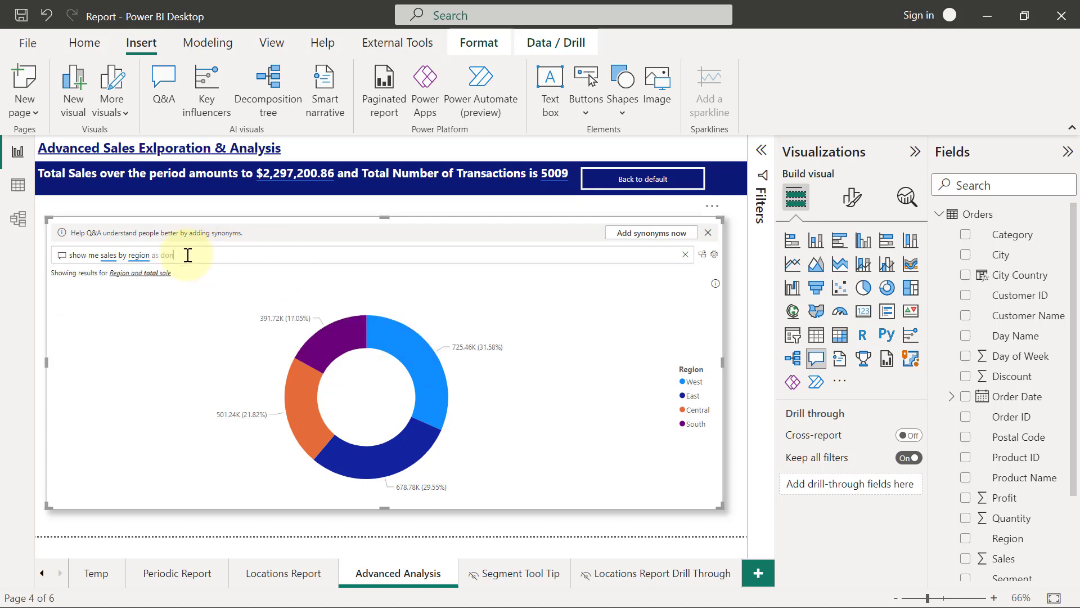
{"action": "key", "text": "BackSpace"}
{"action": "key", "text": "BackSpace"}
{"action": "key", "text": "BackSpace"}
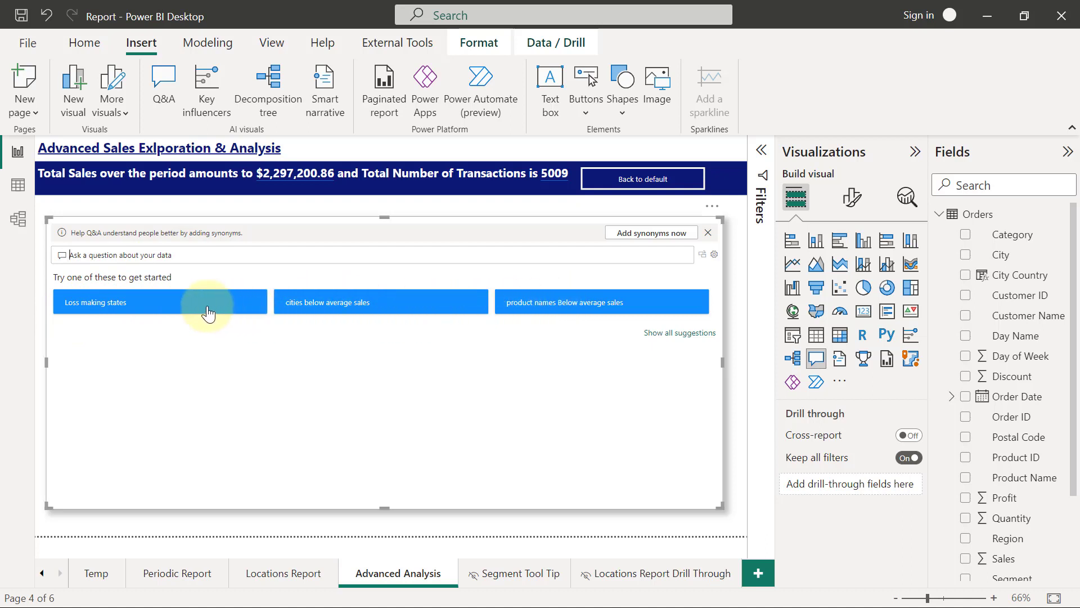
{"action": "left_click", "coordinate": [164, 308]}
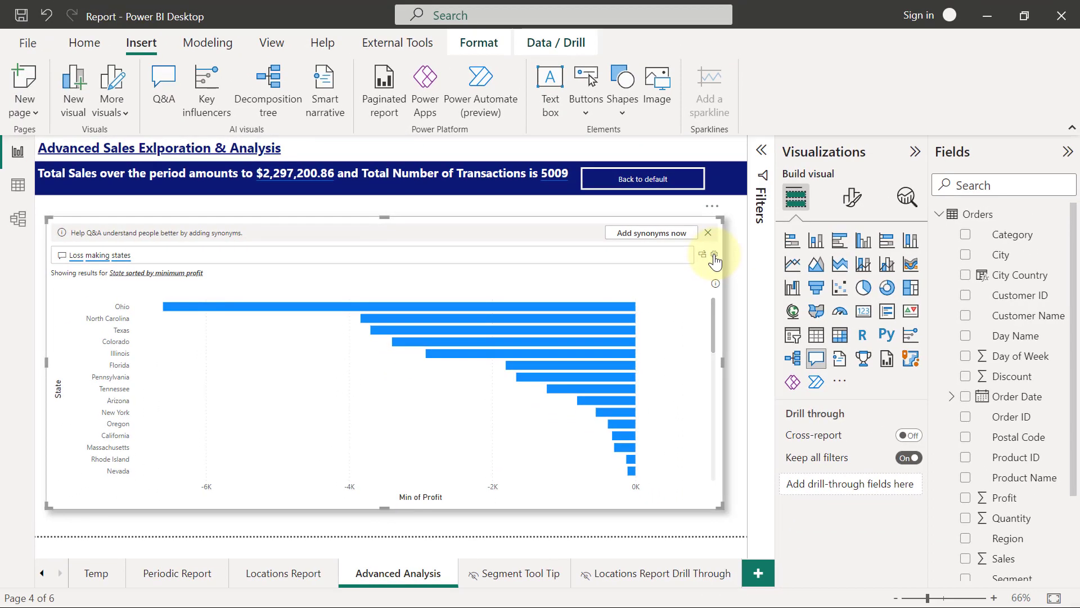
- Add "top 5 states by sales" as a suggested question in the Q&A setup, save it and close the setup
{"action": "left_click", "coordinate": [798, 231]}
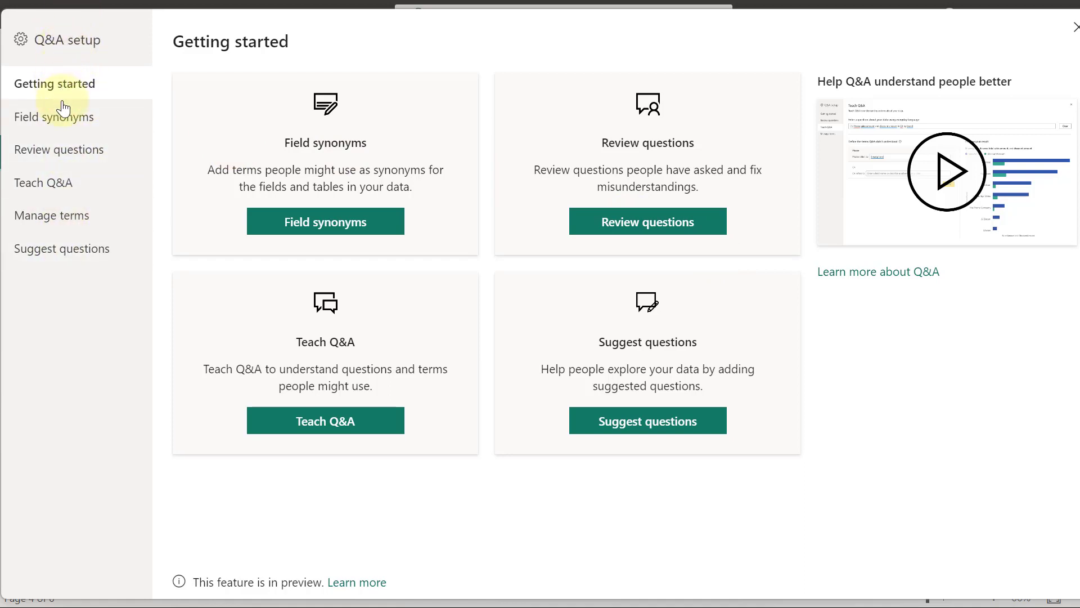
{"action": "left_click", "coordinate": [65, 259]}
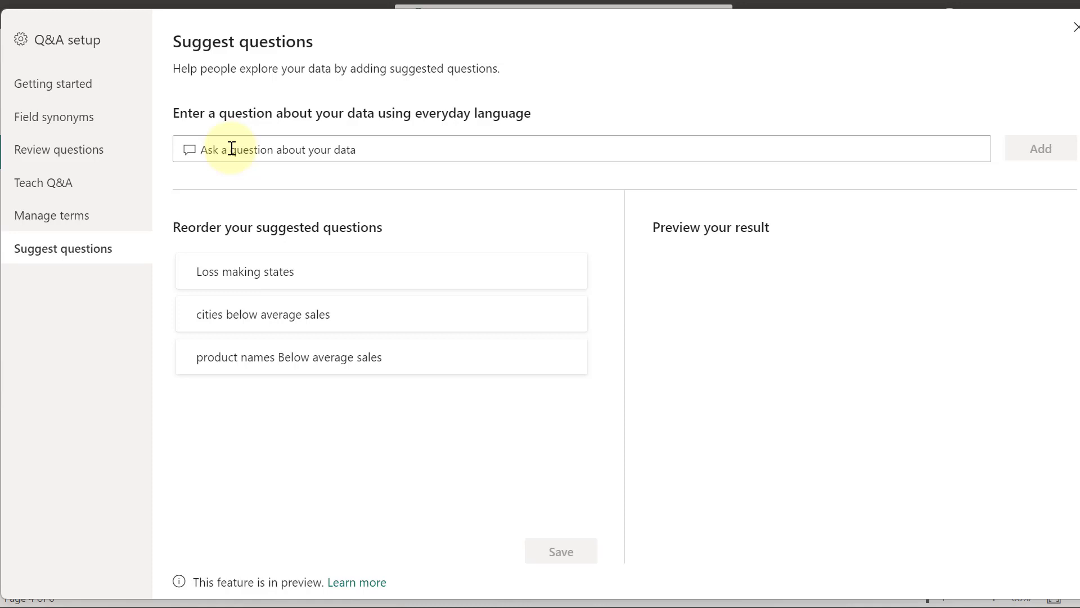
{"action": "left_click", "coordinate": [232, 148]}
{"action": "type", "text": "top 5"}
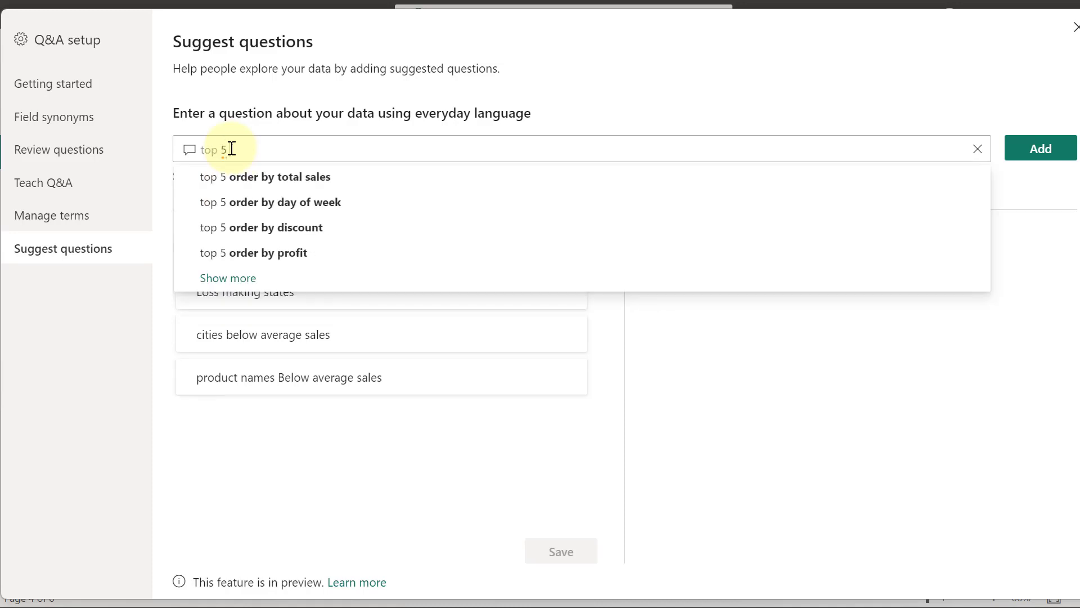
{"action": "type", "text": " states by"}
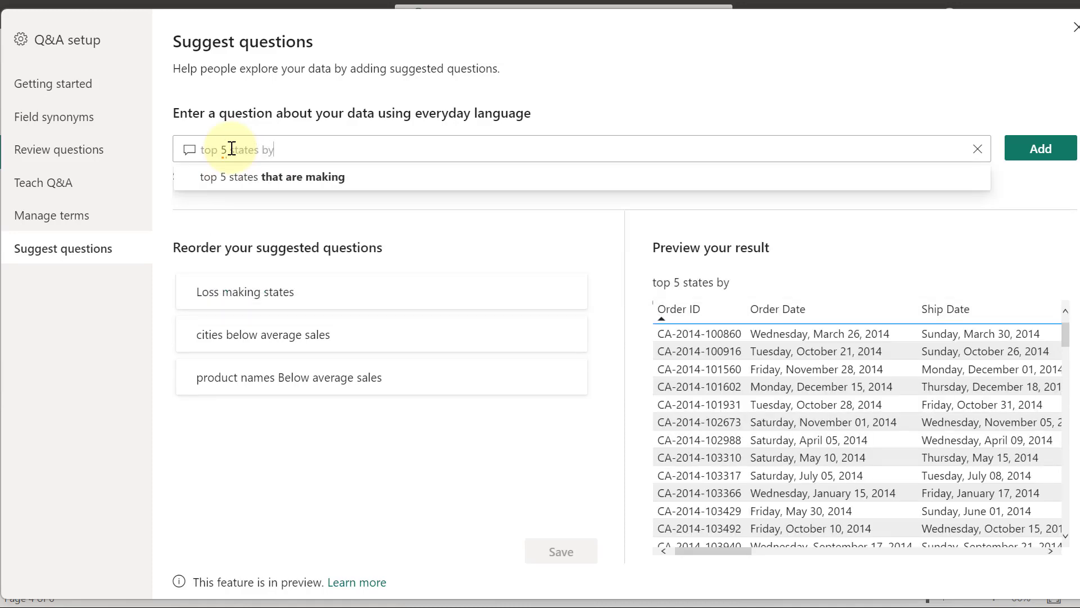
{"action": "type", "text": " sales"}
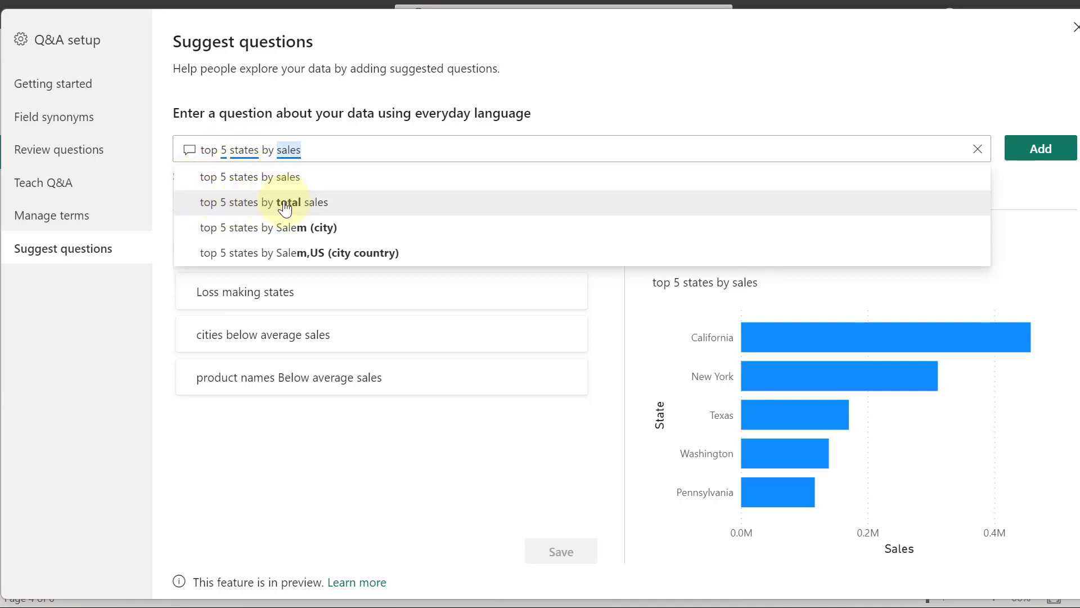
{"action": "left_click", "coordinate": [230, 179]}
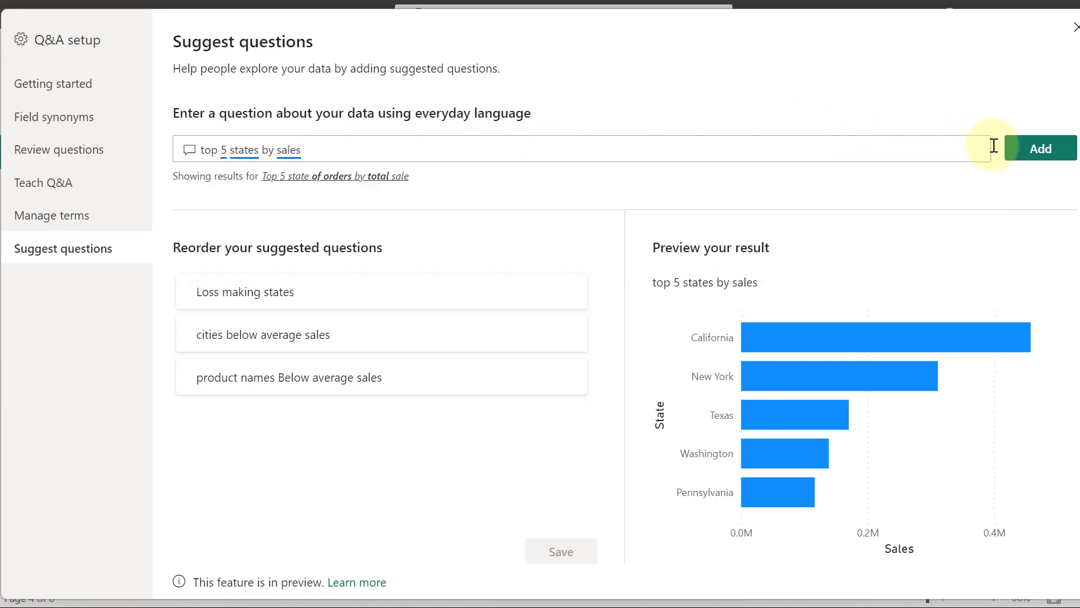
{"action": "left_click", "coordinate": [1033, 151]}
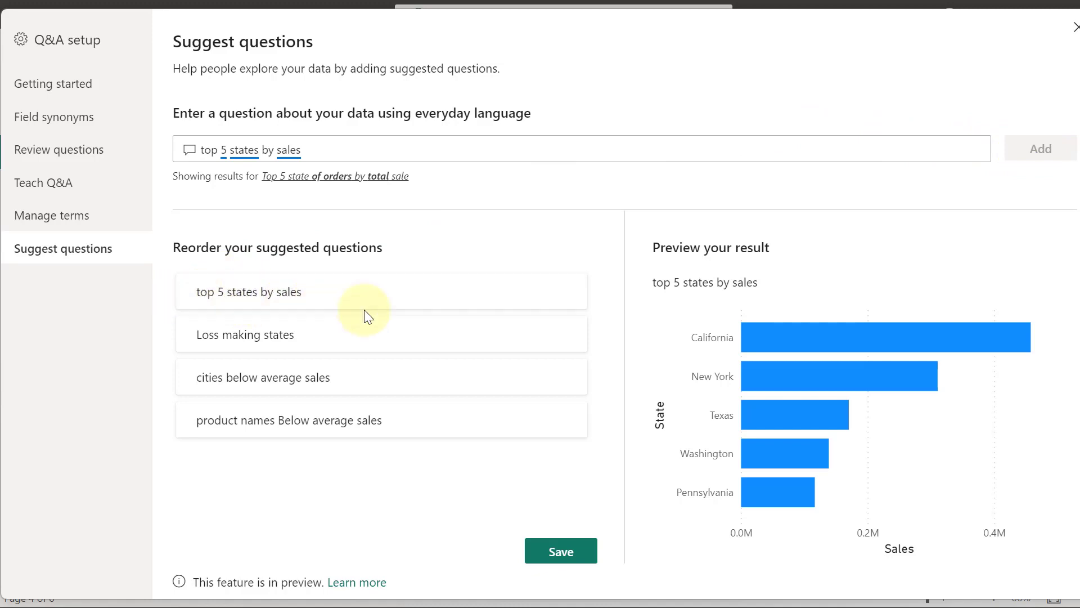
{"action": "left_click", "coordinate": [559, 552]}
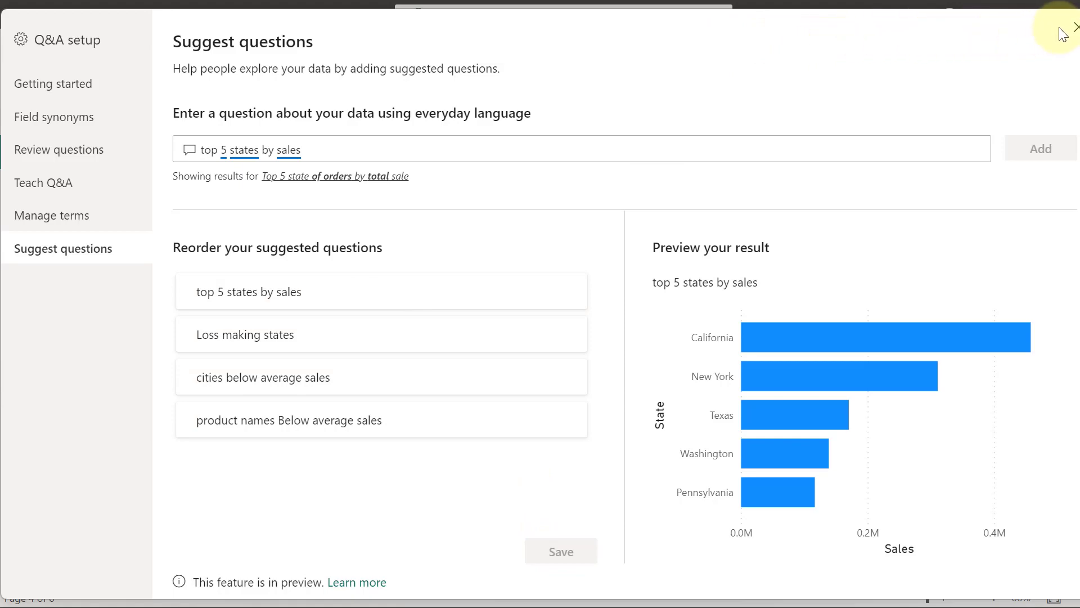
{"action": "left_click", "coordinate": [1076, 28]}
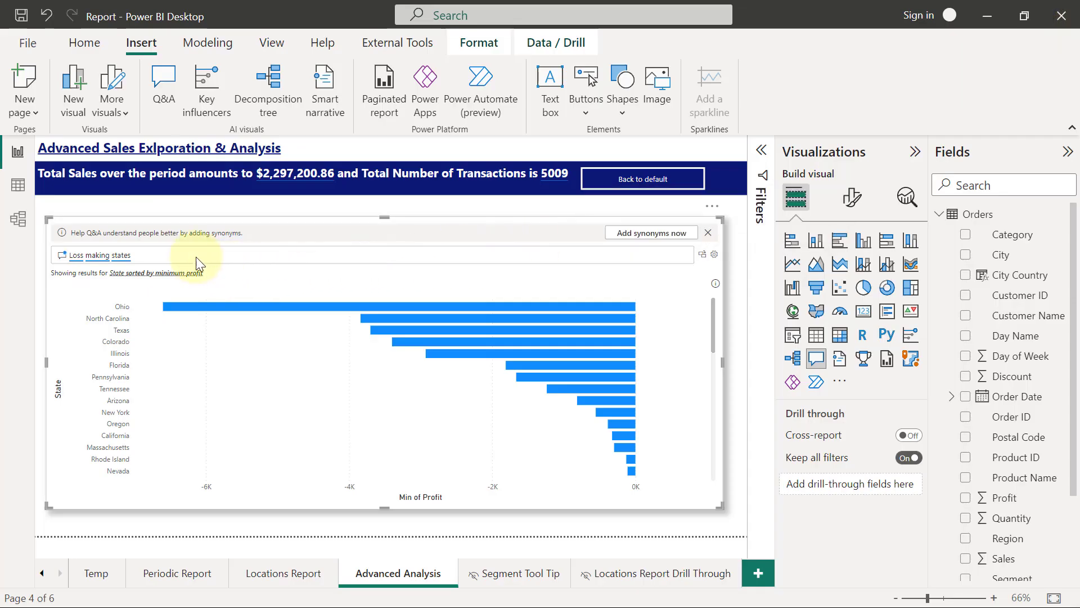
- Clear the "Loss making states" question from the Q&A visual to bring back its suggested questions
{"action": "left_click", "coordinate": [176, 254]}
{"action": "key", "text": "ctrl+a"}
{"action": "key", "text": "BackSpace"}
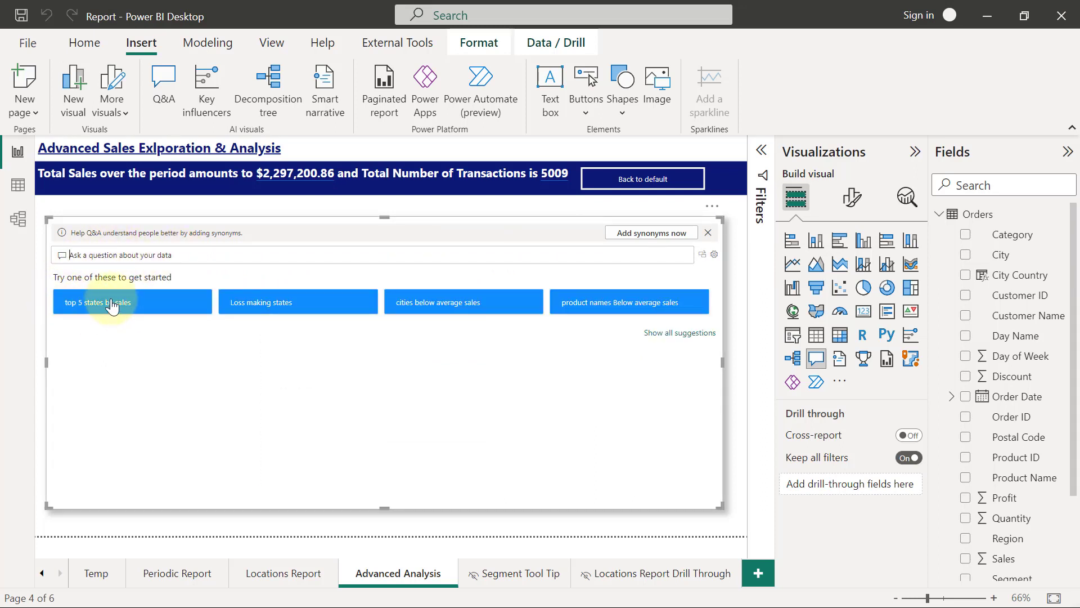